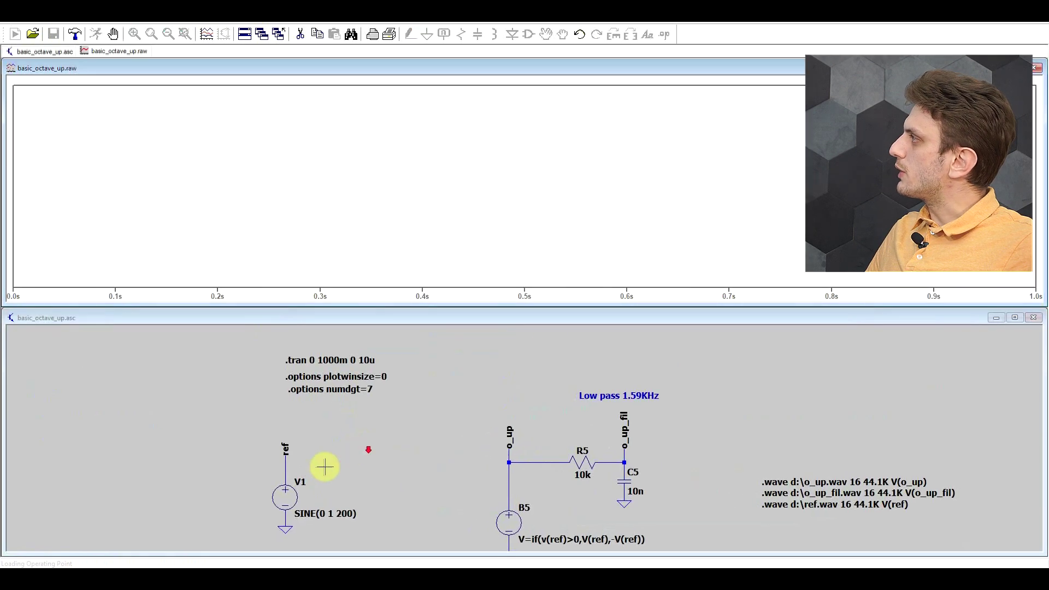
- Plot V(ref) and V(o_up), zoomed to about 118–134 ms
click(293, 457)
drag(141, 82, 215, 298)
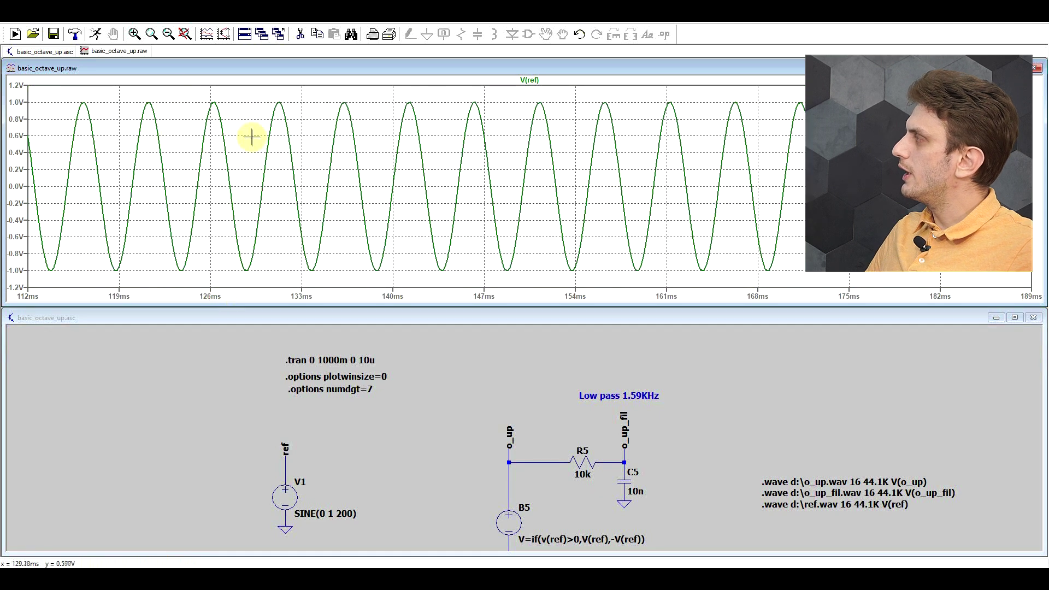
click(509, 462)
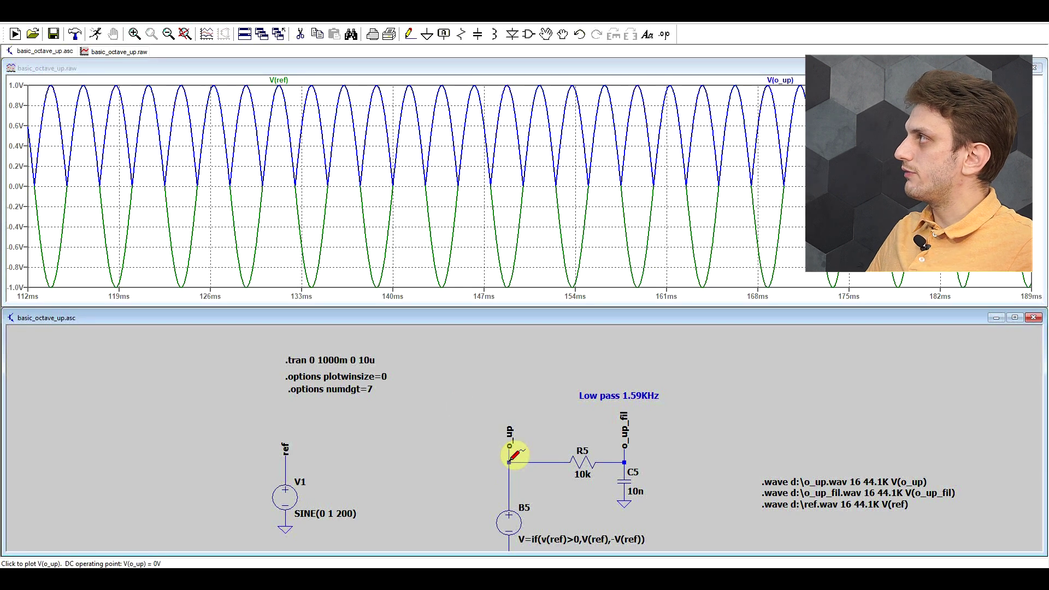
click(281, 204)
drag(281, 204, 311, 206)
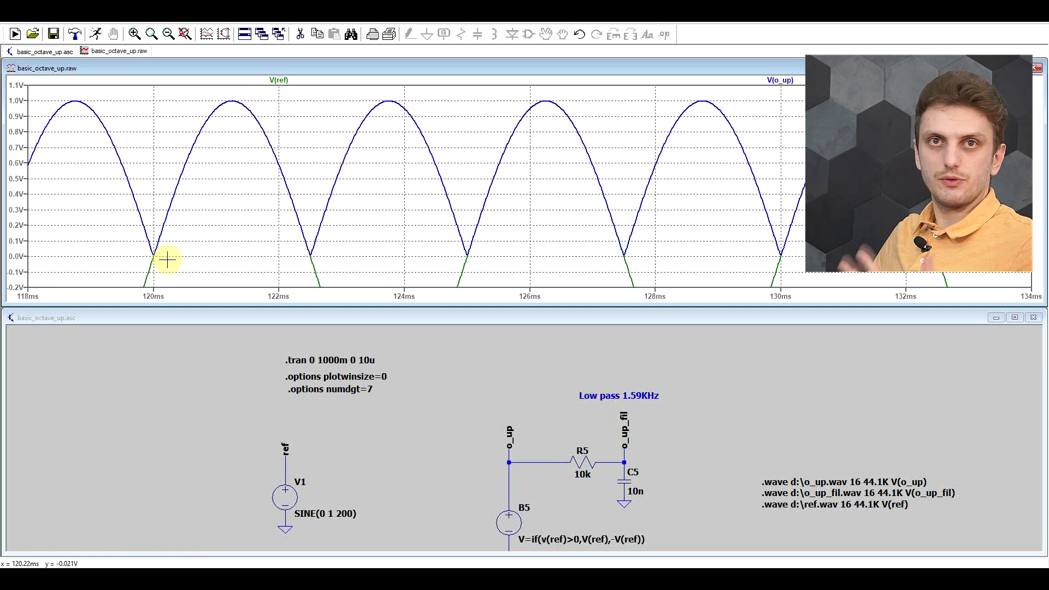
- Add filtered V(o_up_fil) and zoom closer around the waveform valleys
click(623, 462)
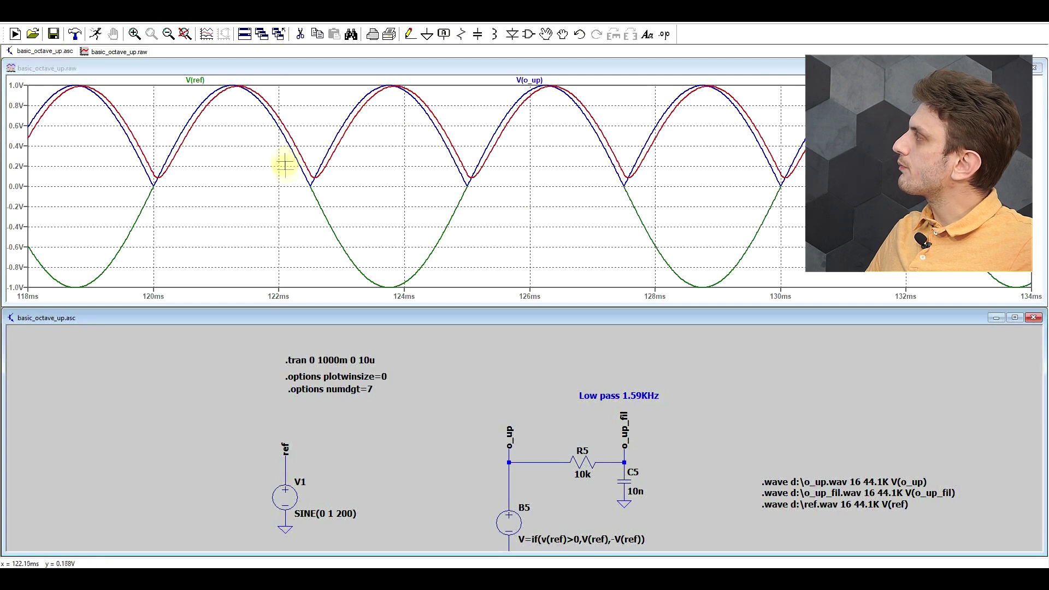
drag(176, 78, 585, 199)
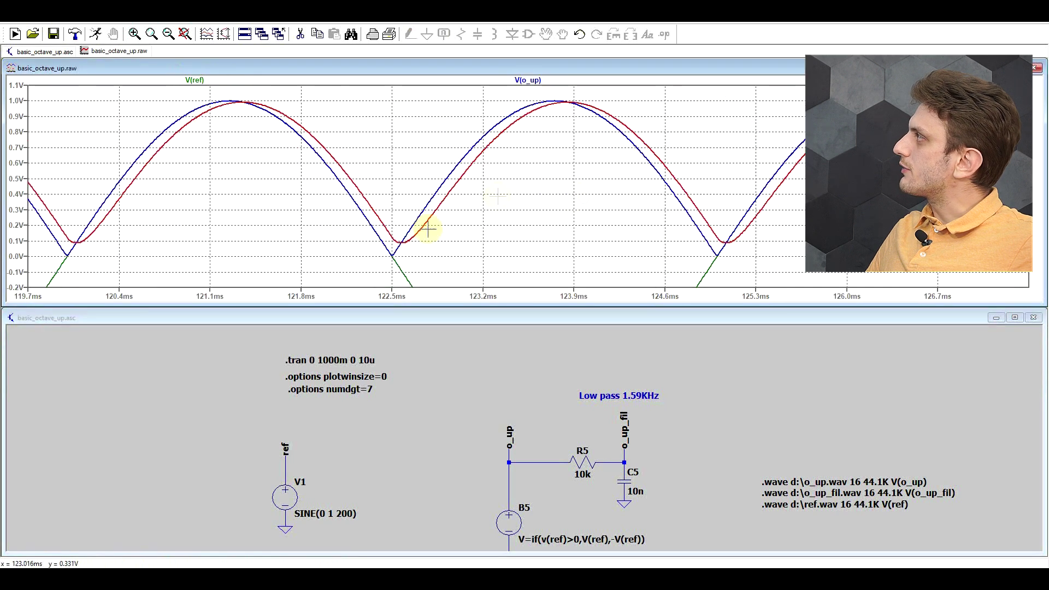
right_click(416, 257)
- Compute the FFT of the ref, o_up and o_up_fil waveforms
mouse_move(433, 190)
click(530, 288)
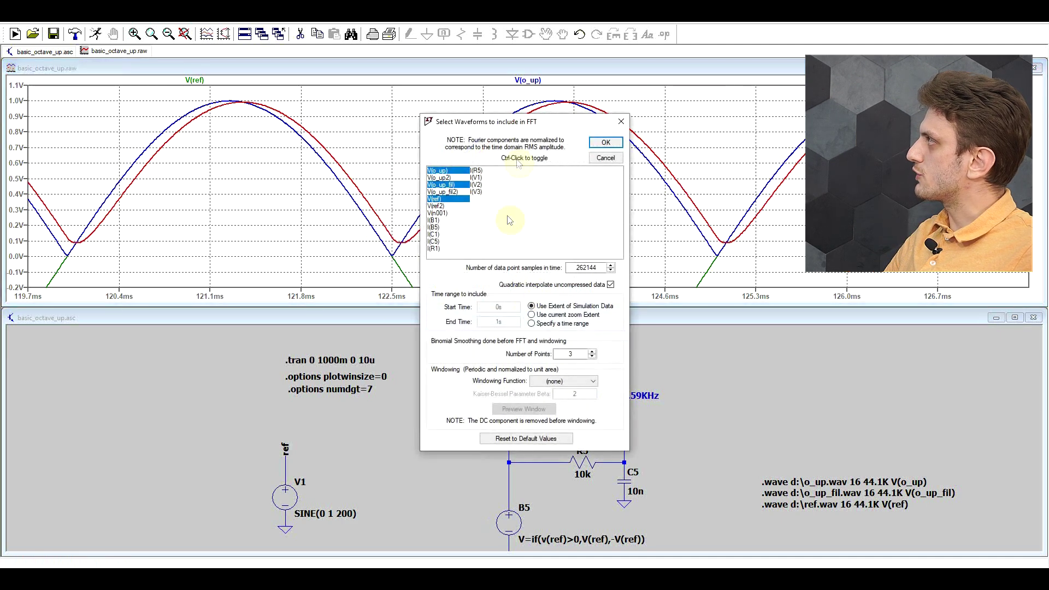
click(606, 142)
- Add a plot pane and separate the three spectra into their own panes
right_click(475, 267)
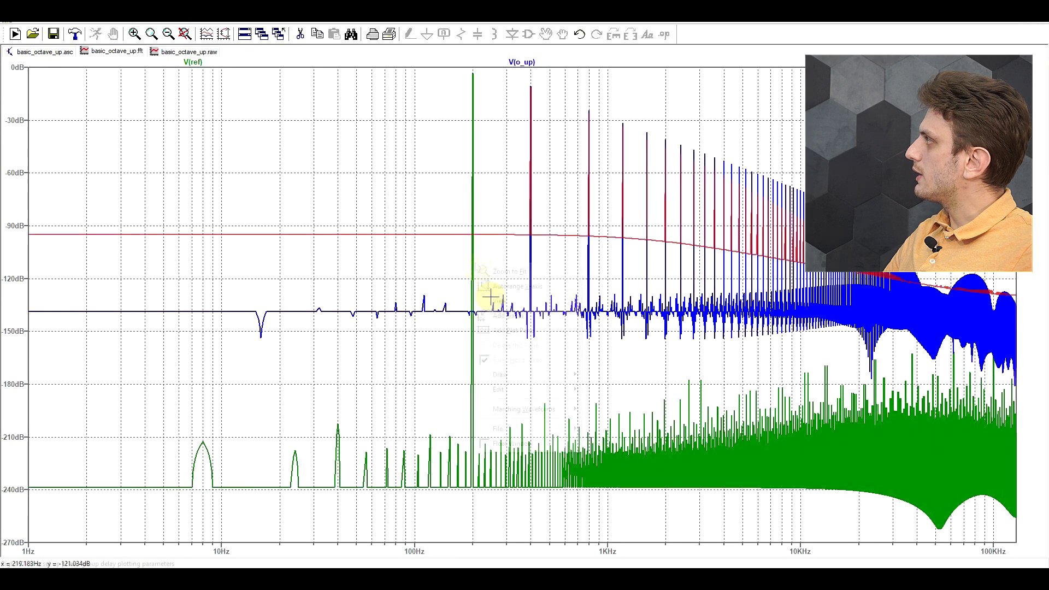
right_click(429, 210)
click(468, 278)
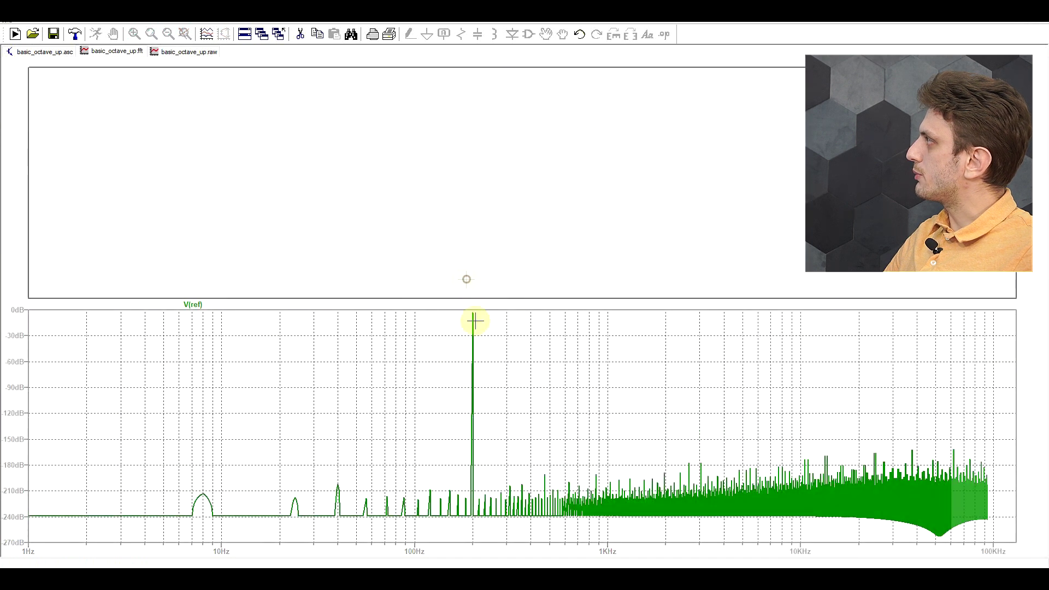
drag(189, 302, 215, 183)
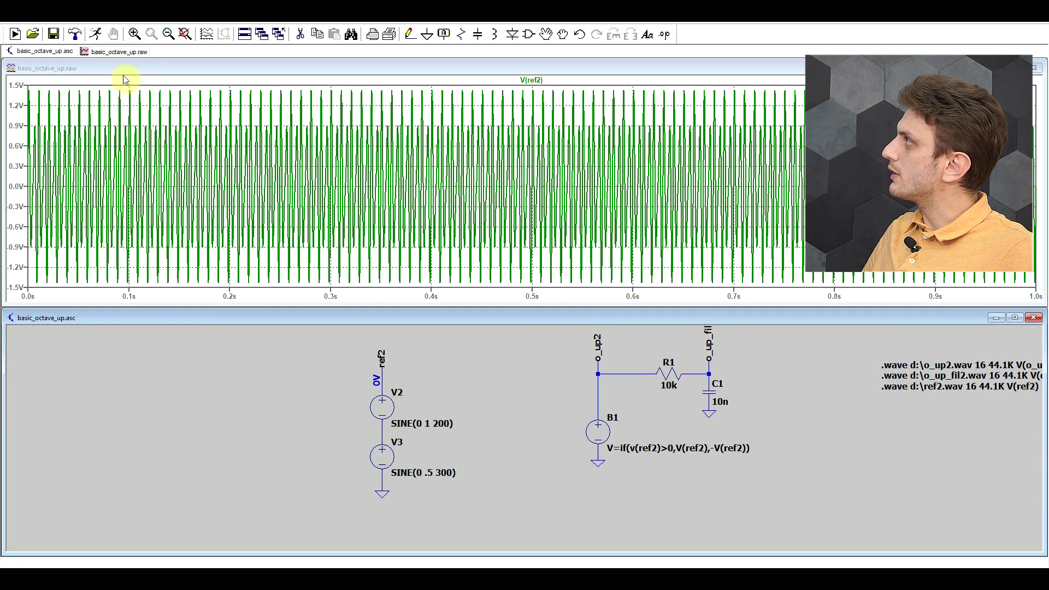
- Zoom the V(ref2) plot to about 90–200 ms
drag(123, 79, 225, 292)
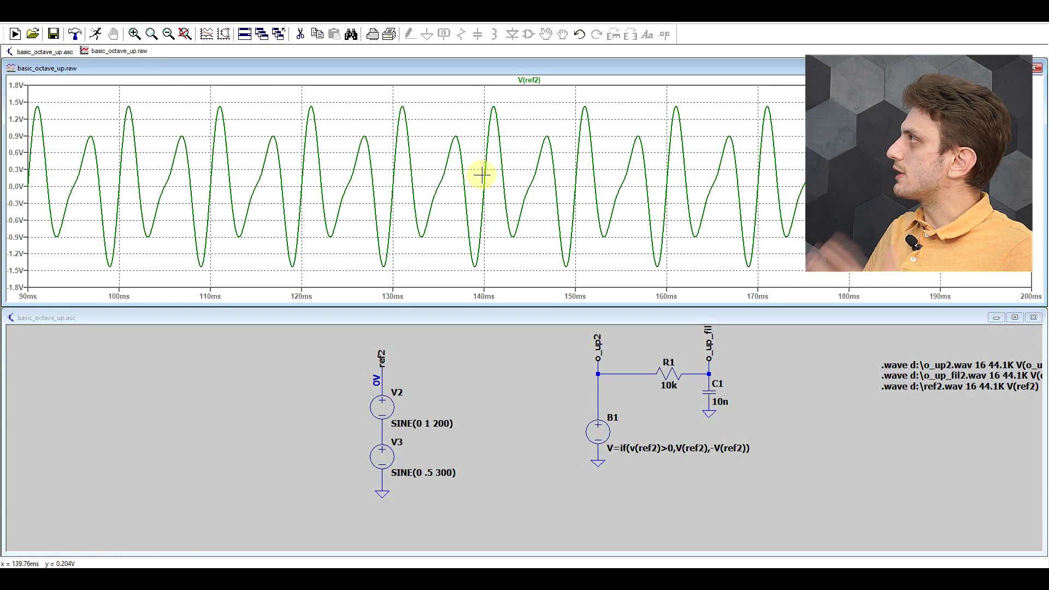
- Add V(o_up2) and V(o_up_fil2) to the V(ref2) plot, zoomed to about 96–116 ms
click(598, 373)
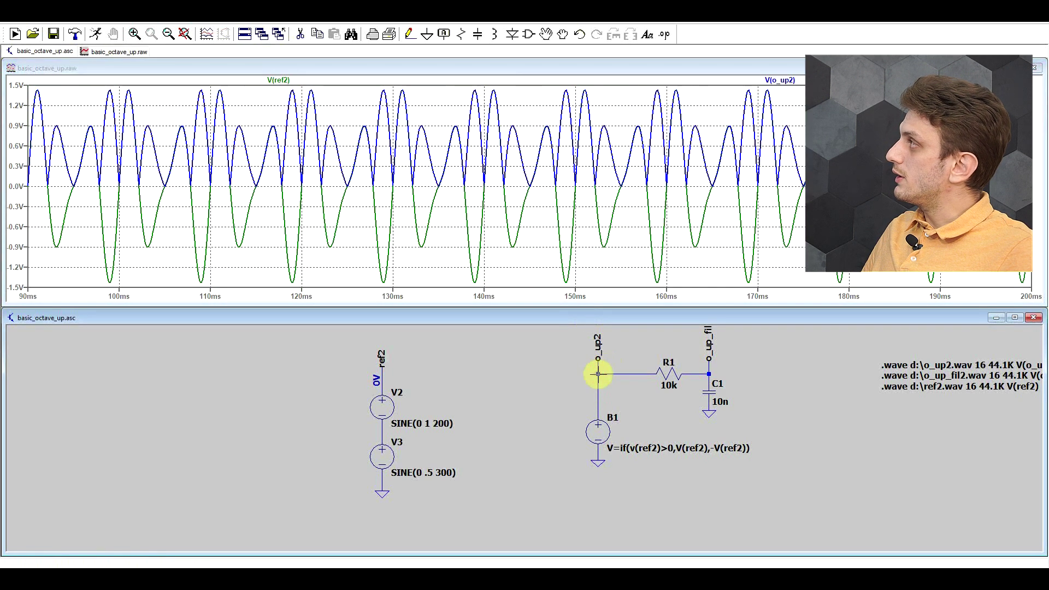
click(710, 369)
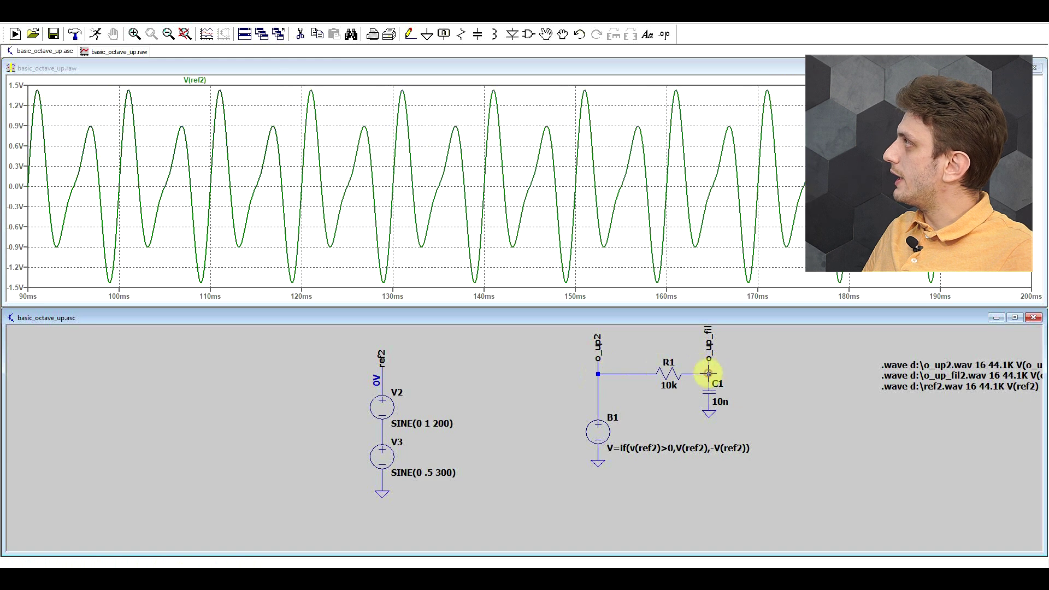
drag(89, 82, 263, 199)
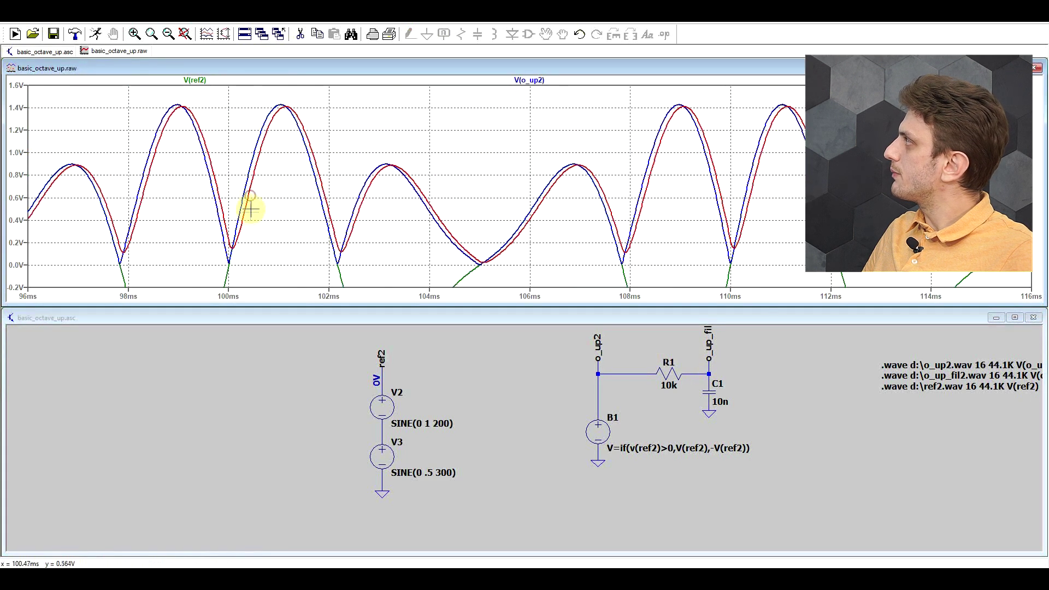
right_click(341, 135)
- Compute FFT spectra of V(ref2), V(o_up2) and V(o_up_fil2)
mouse_move(369, 173)
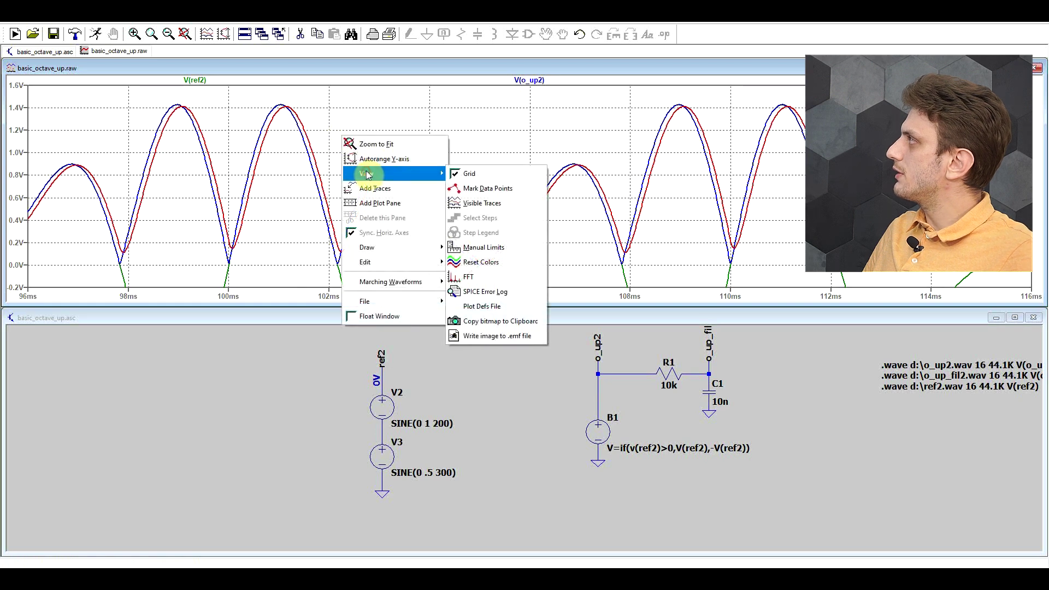
click(467, 280)
click(605, 143)
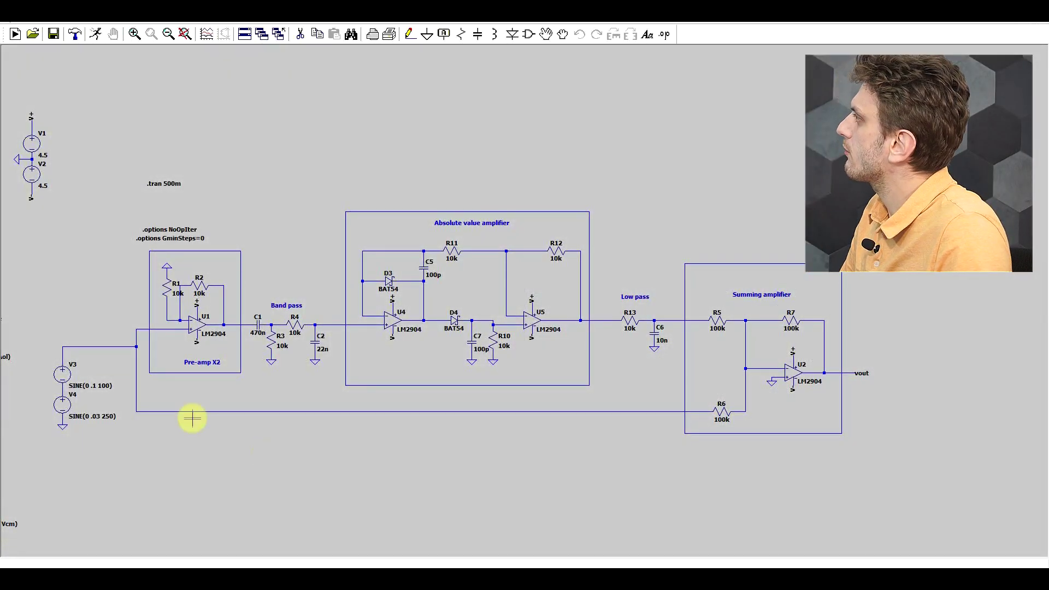
- Zoom around the full octave-up schematic to view all its stages
scroll(167, 425, down, 2)
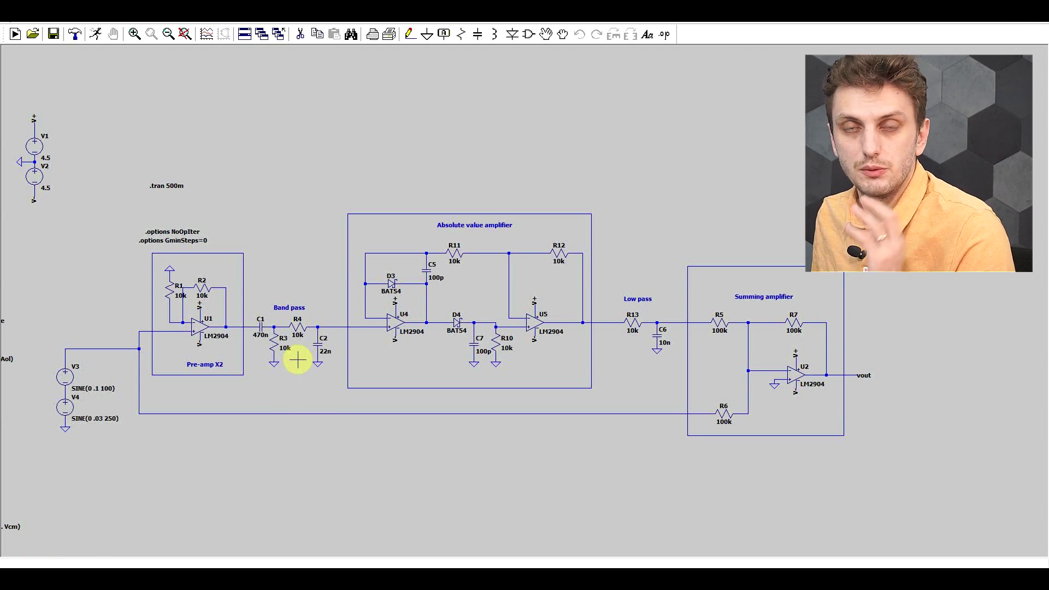
scroll(607, 265, up, 2)
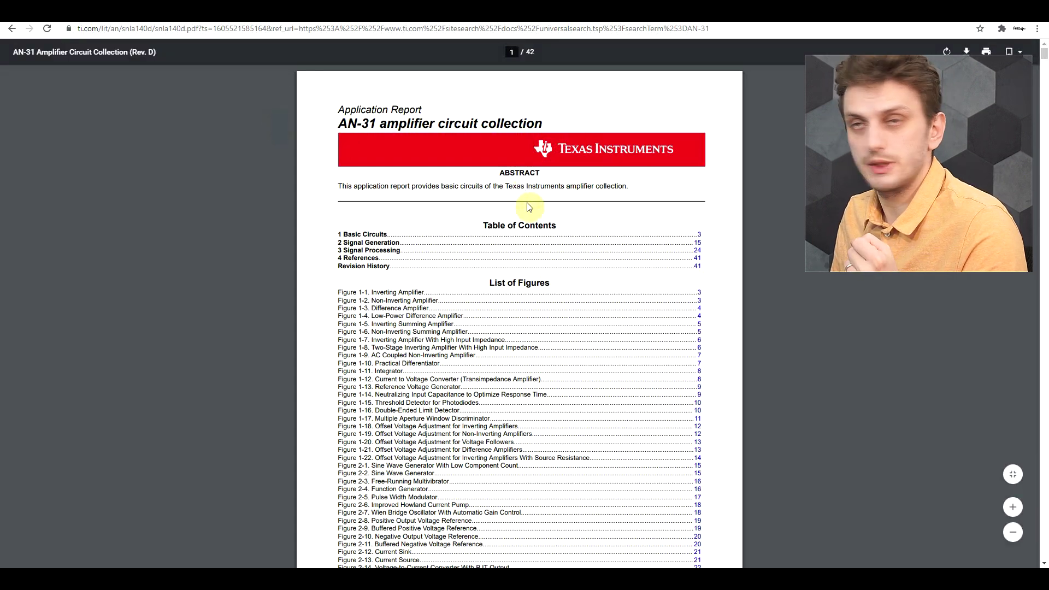
- Find Figure 3-12's absolute value amplifier in the AN-31 PDF, then return to LTspice
scroll(549, 278, down, 6)
scroll(549, 278, down, 11)
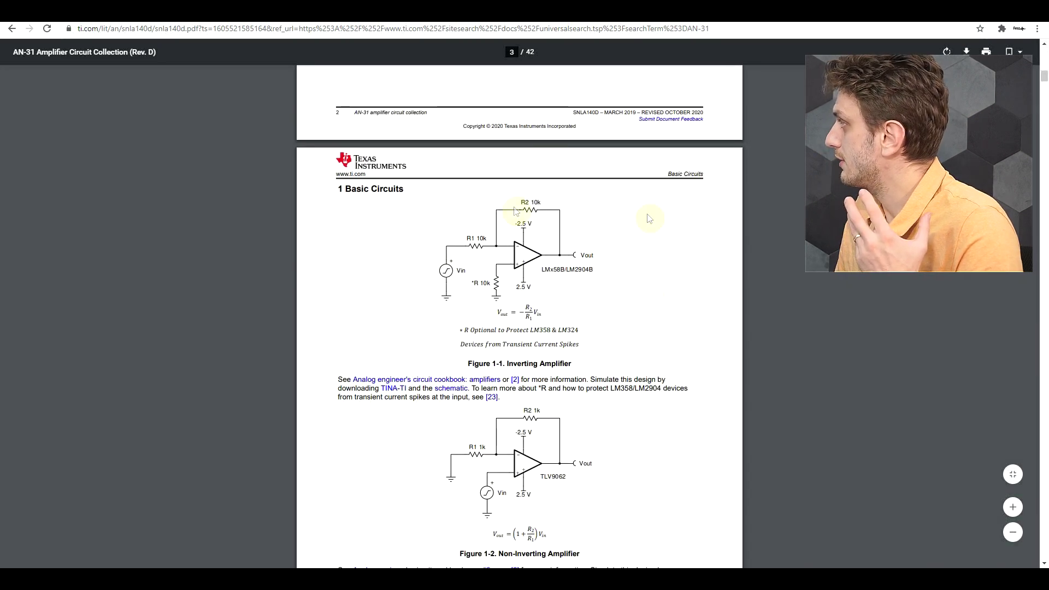
scroll(546, 270, down, 18)
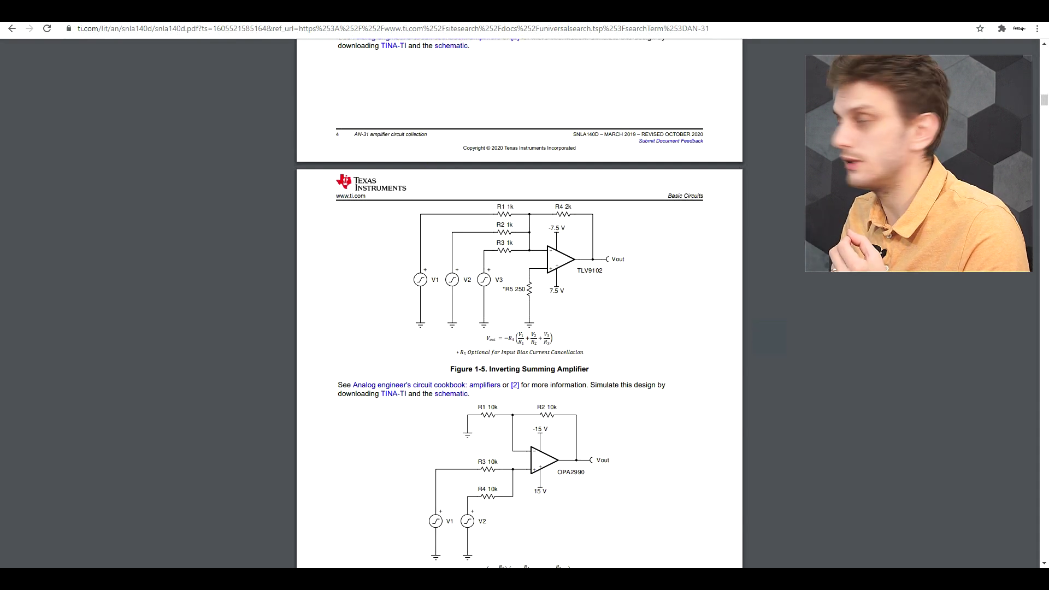
drag(1041, 78, 1042, 376)
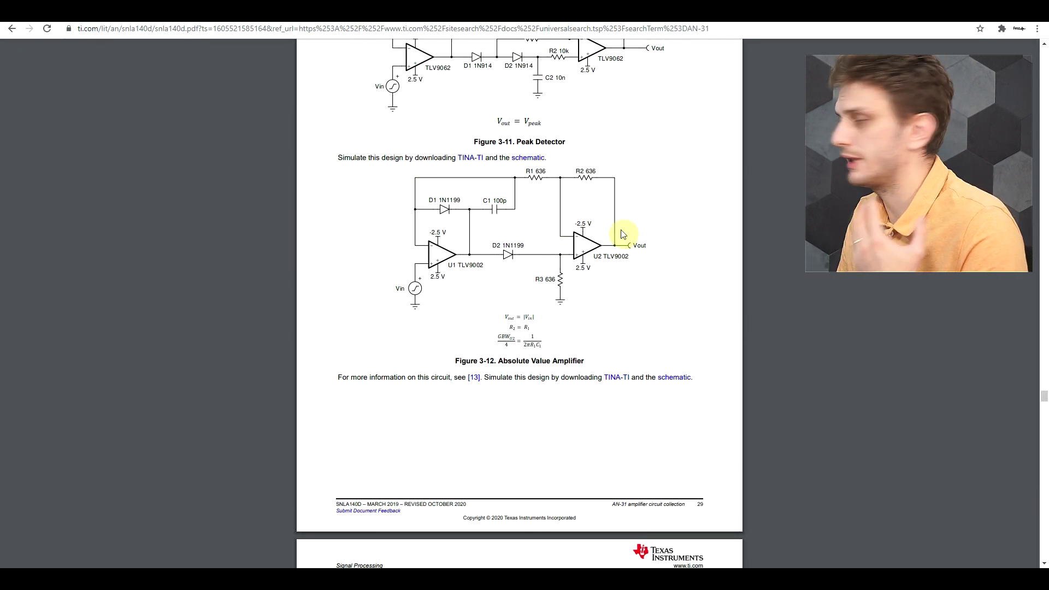
key(alt+Tab)
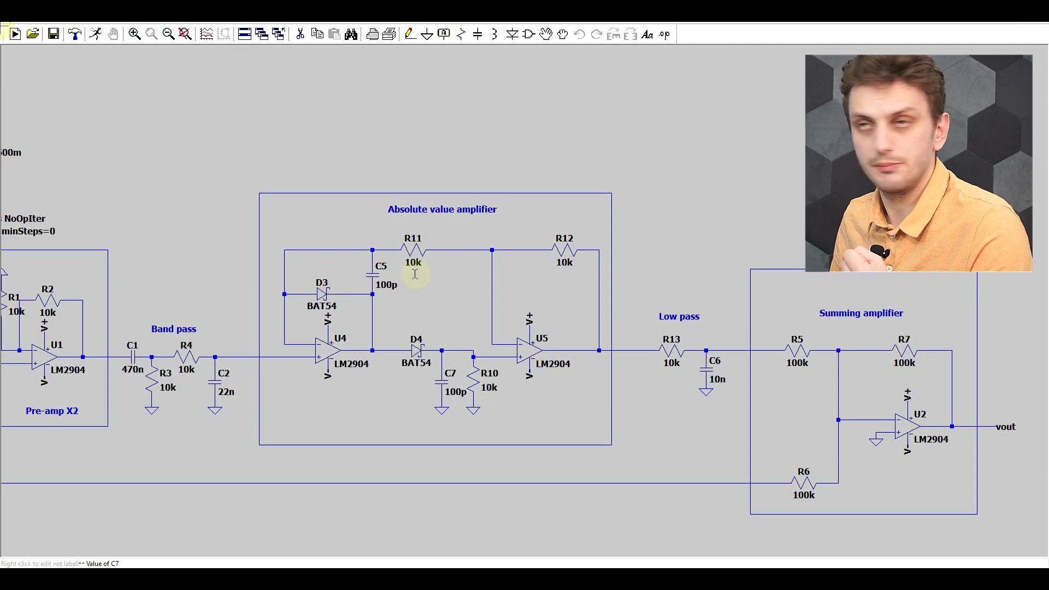
- Simulate the pedal, plot pre-amp and band-pass outputs, zoomed to about 120–225 ms
click(112, 36)
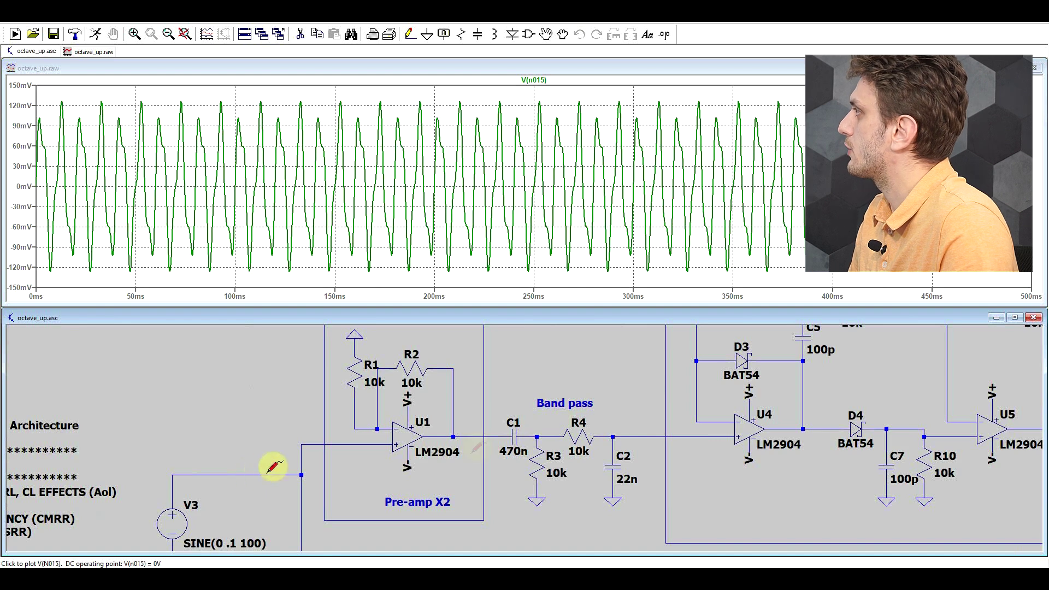
click(467, 436)
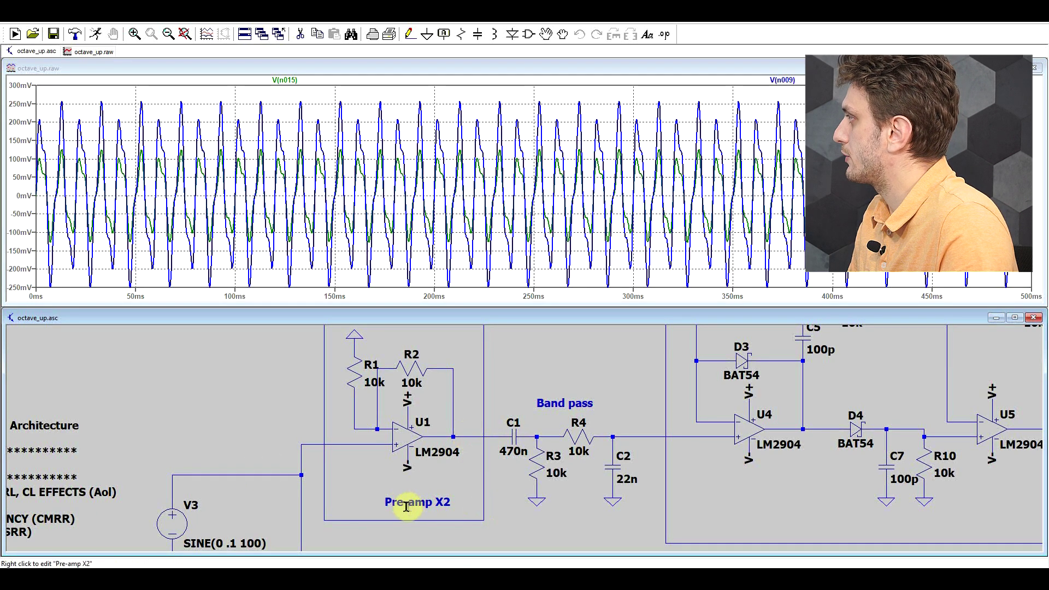
click(636, 434)
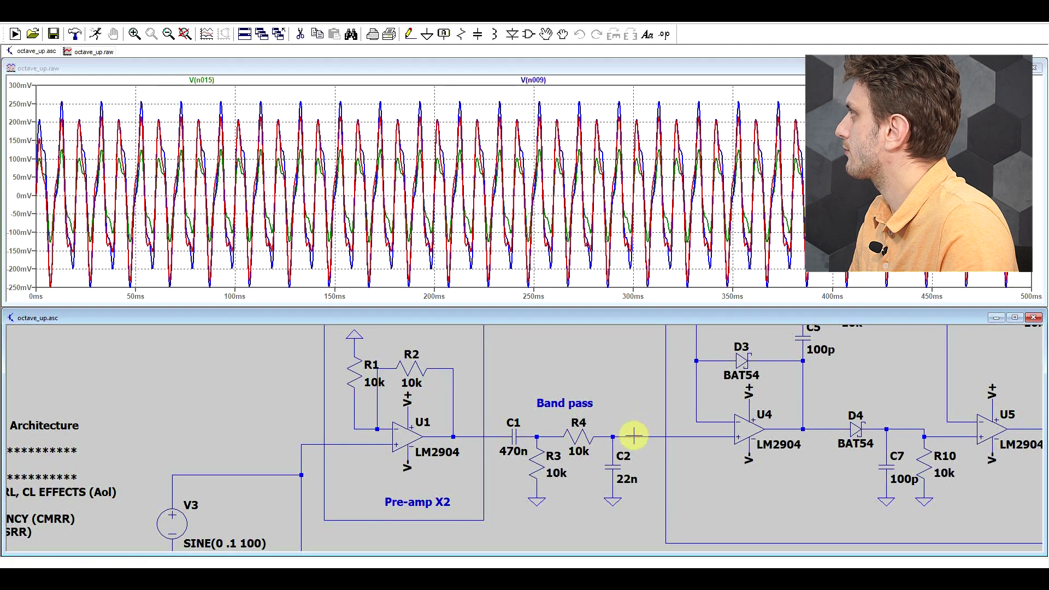
click(284, 98)
drag(283, 99, 487, 300)
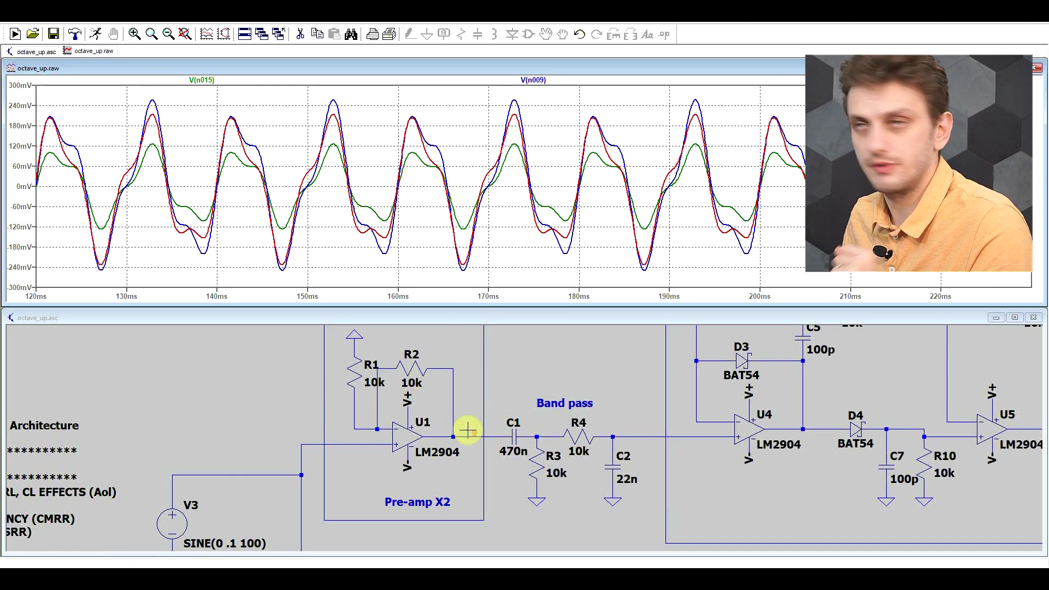
- Keep only band-pass output V(n014) and add the rectified V(n005) trace
scroll(468, 429, down, 3)
click(492, 418)
scroll(400, 398, up, 1)
scroll(710, 416, down, 2)
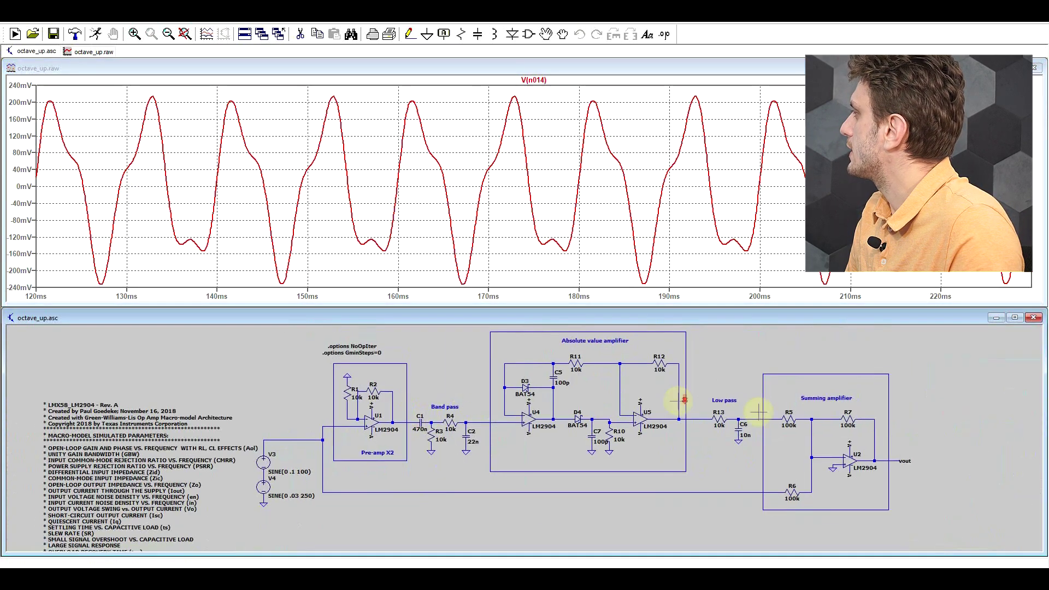
scroll(697, 411, up, 1)
click(672, 423)
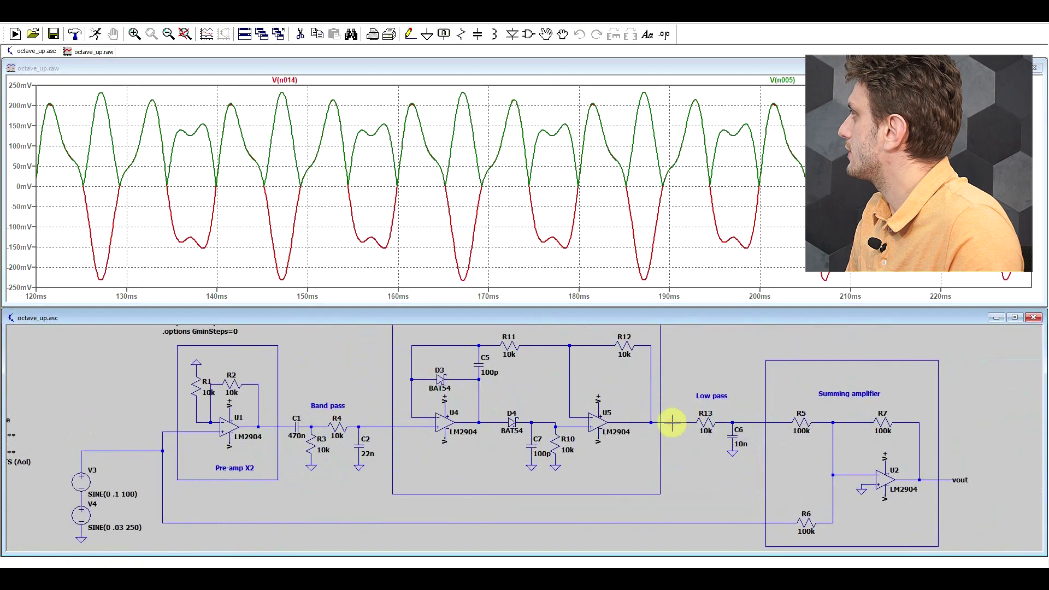
- Zoom to about 136–180 ms and show only the low-pass output V(n011)
drag(210, 82, 550, 211)
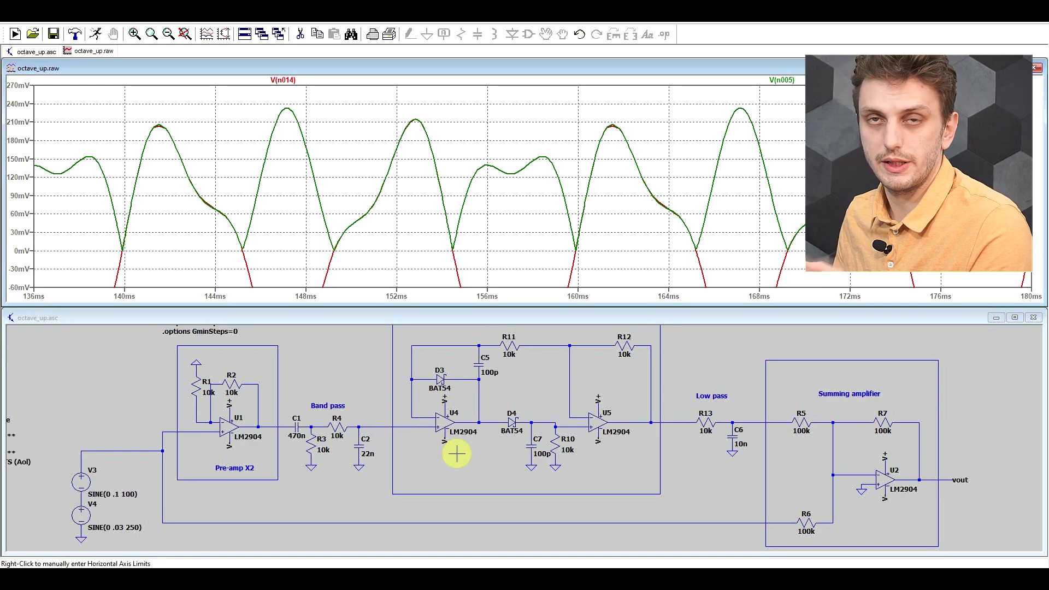
scroll(456, 453, down, 2)
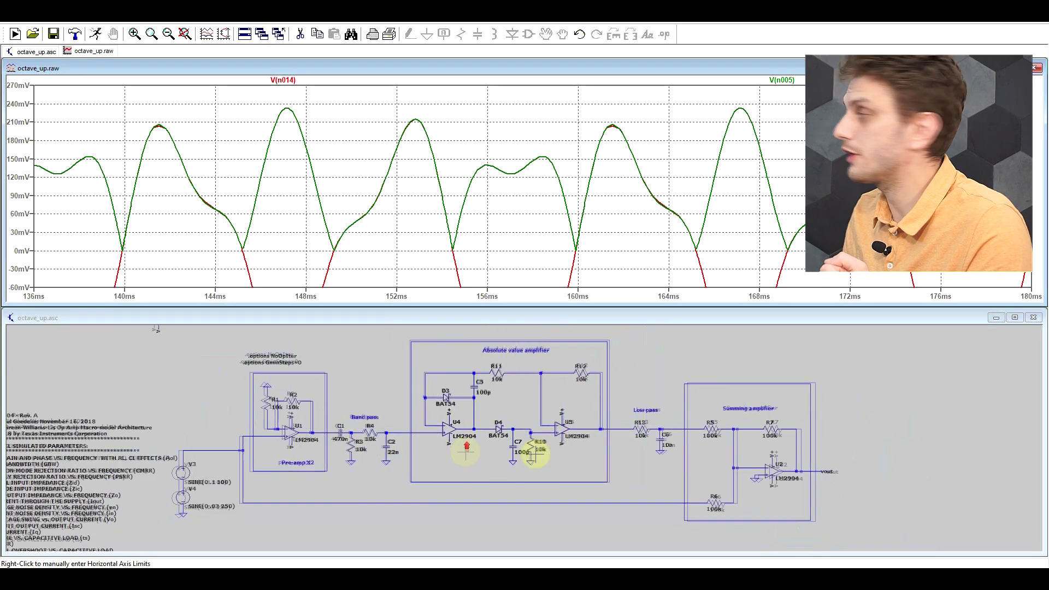
scroll(703, 445, up, 3)
click(623, 401)
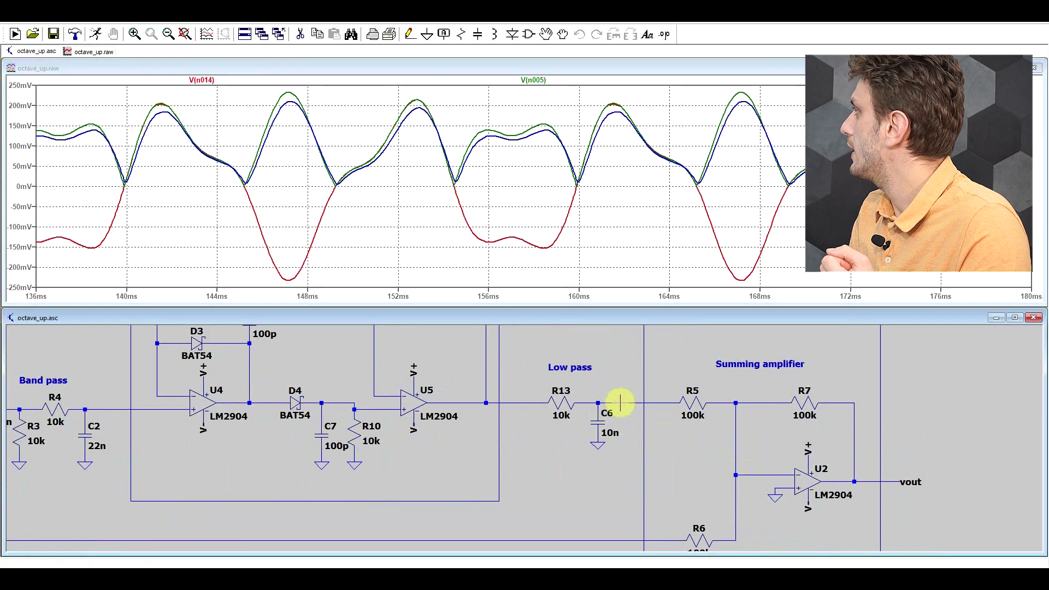
click(620, 403)
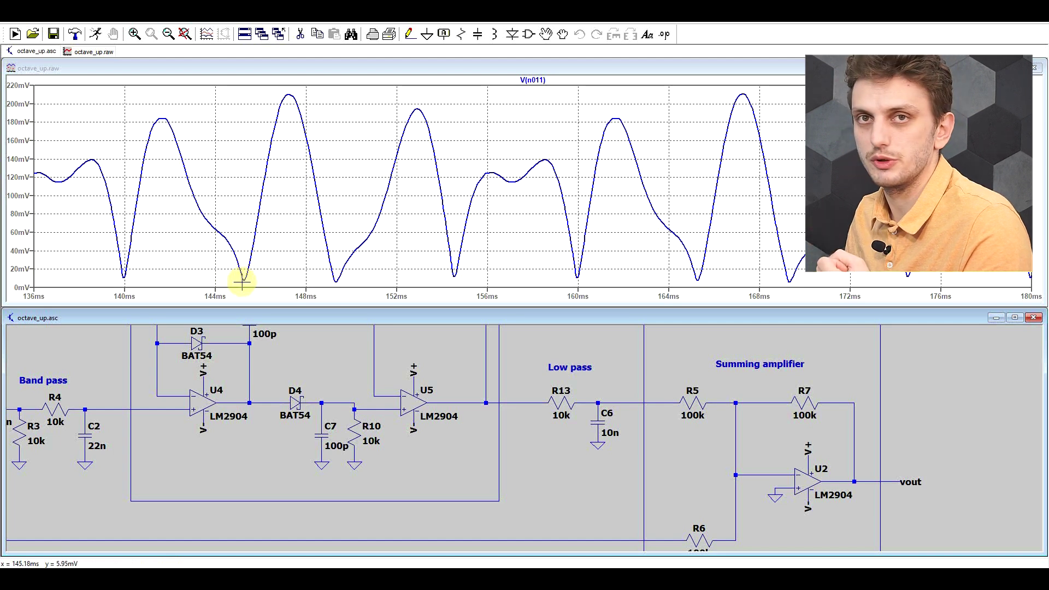
- Add the input signal, then leave only the final output V(vout)
click(621, 541)
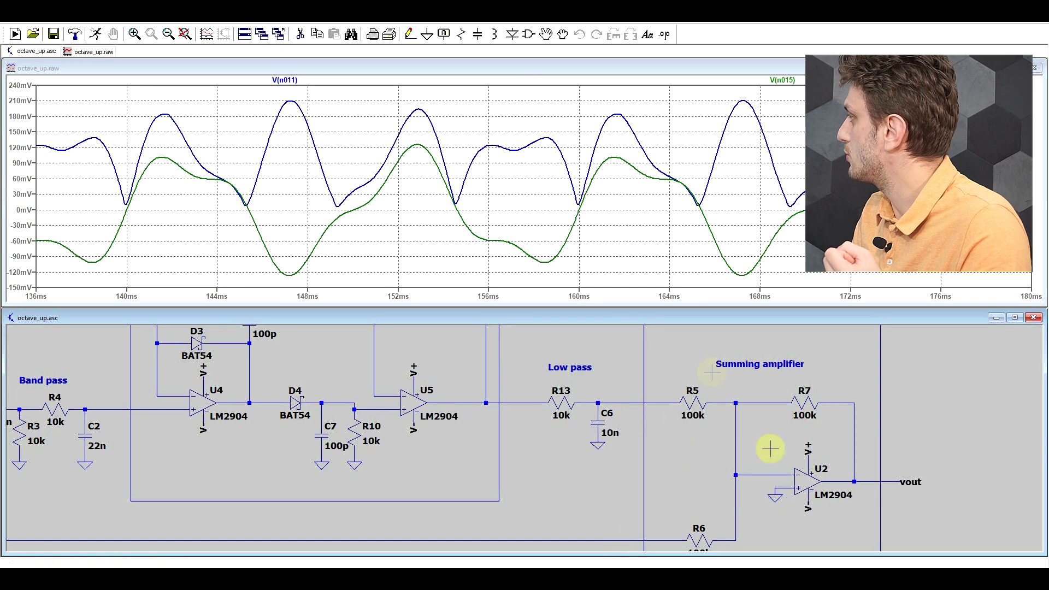
click(870, 481)
click(871, 481)
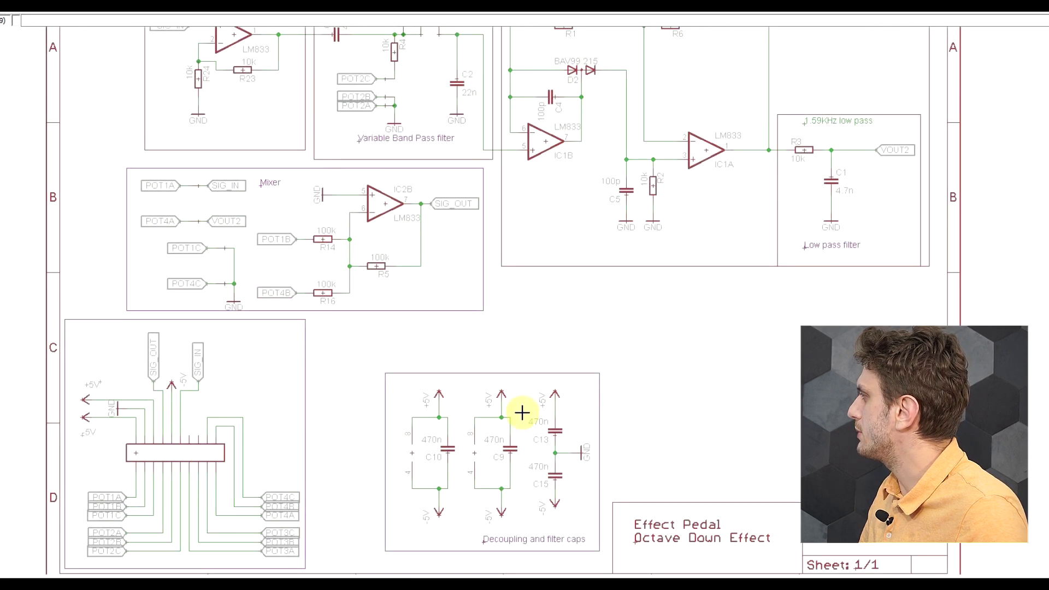
scroll(529, 431, down, 1)
- Zoom around the EAGLE pedal schematic to review each circuit block
scroll(469, 228, up, 1)
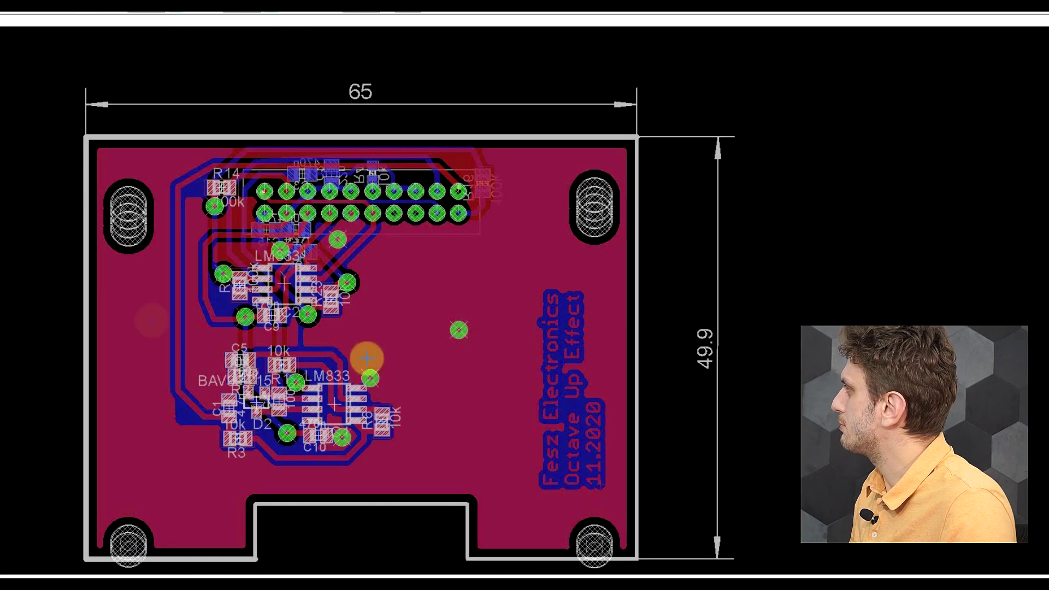
- Zoom out and back in on the 65 × 49.9 mm Octave Up Effect PCB layout in EAGLE
scroll(264, 304, down, 1)
scroll(300, 304, up, 2)
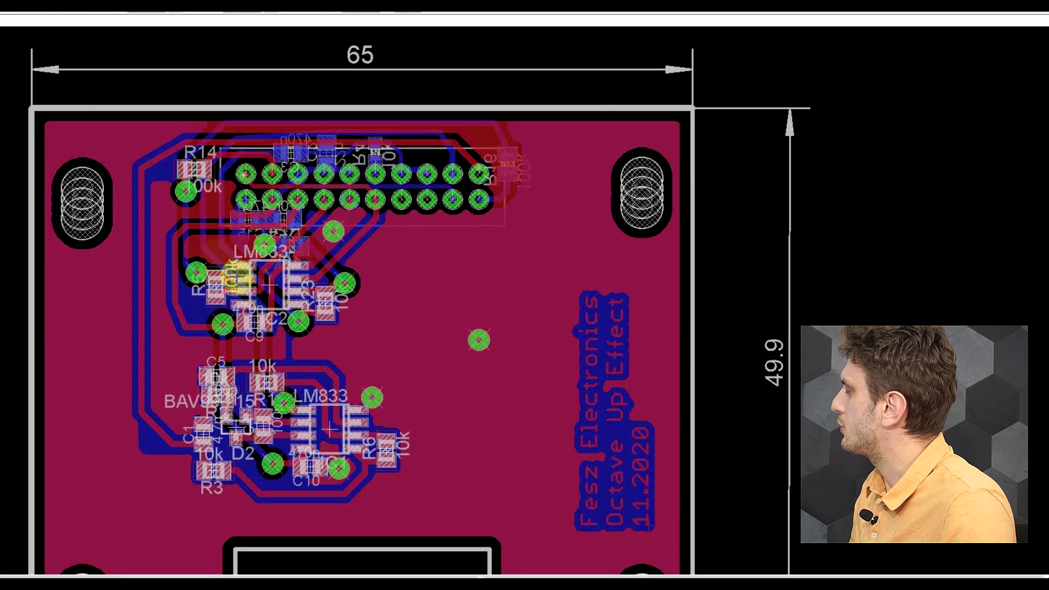